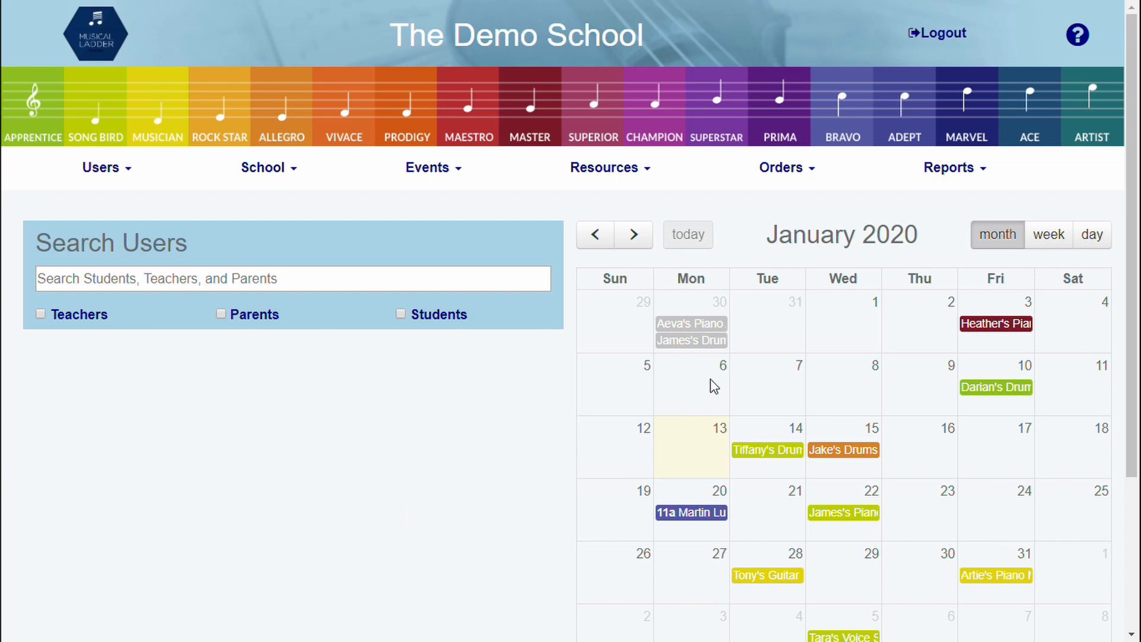
Step: Open the Teachers' Students report and go to the list of teachers with their assigned students
{"action": "left_click", "coordinate": [950, 169]}
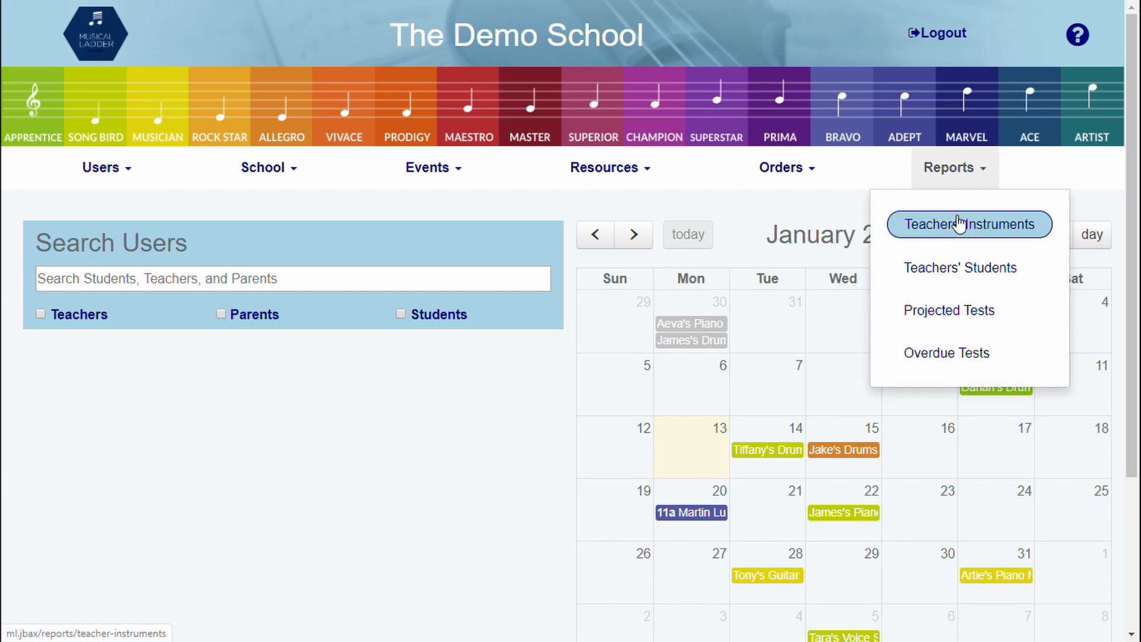
{"action": "left_click", "coordinate": [948, 272]}
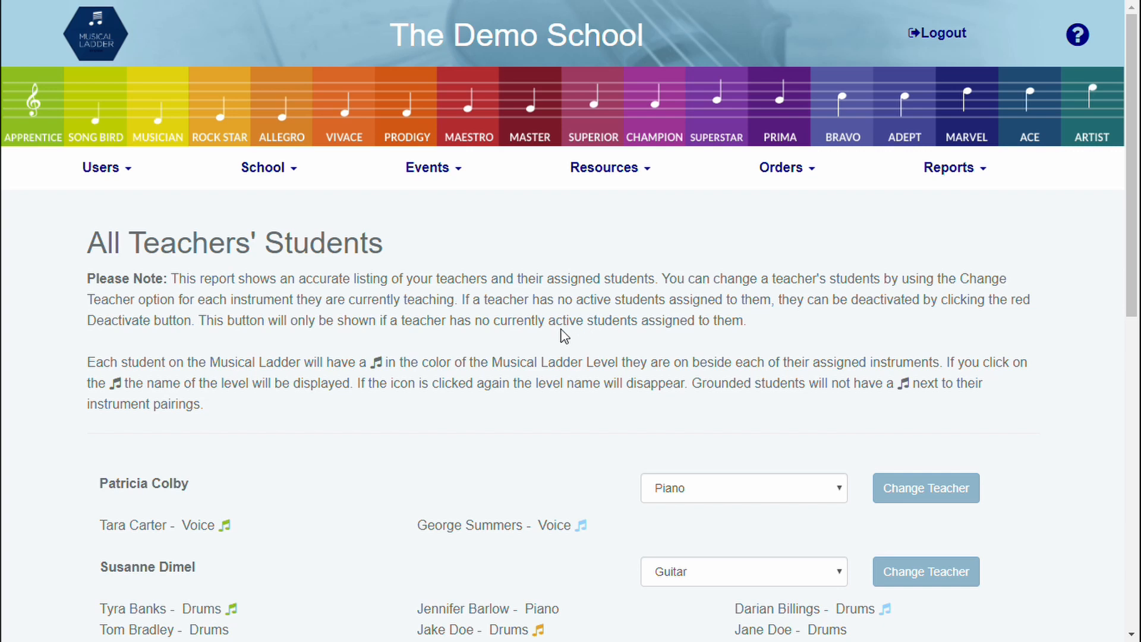
{"action": "scroll", "coordinate": [563, 334], "scroll_direction": "down", "scroll_amount": 3}
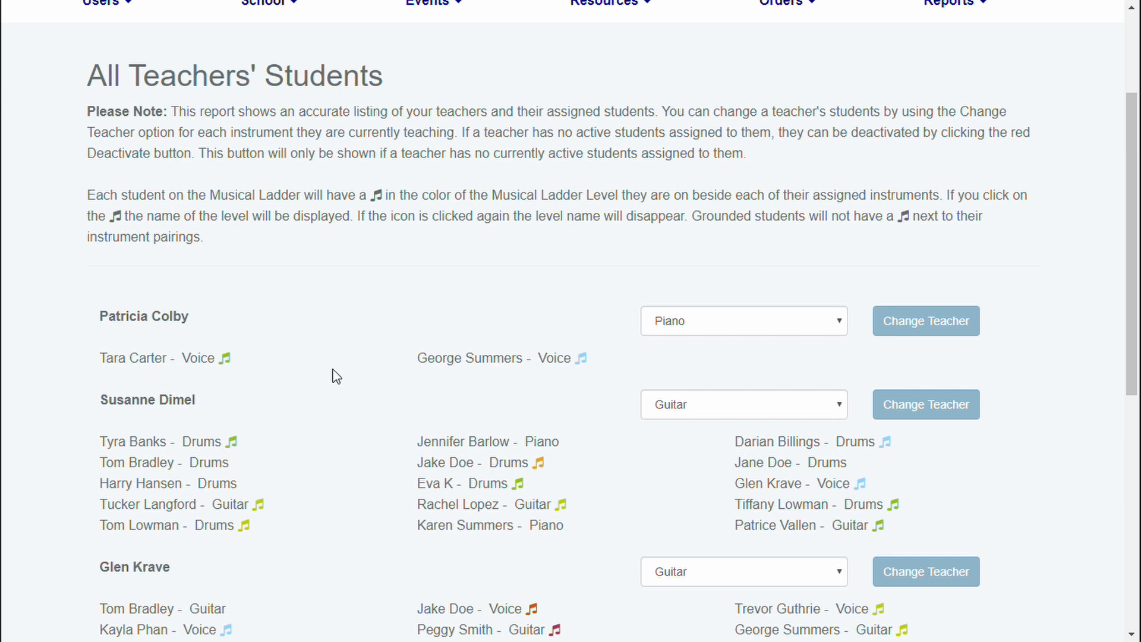
{"action": "scroll", "coordinate": [329, 373], "scroll_direction": "down", "scroll_amount": 2}
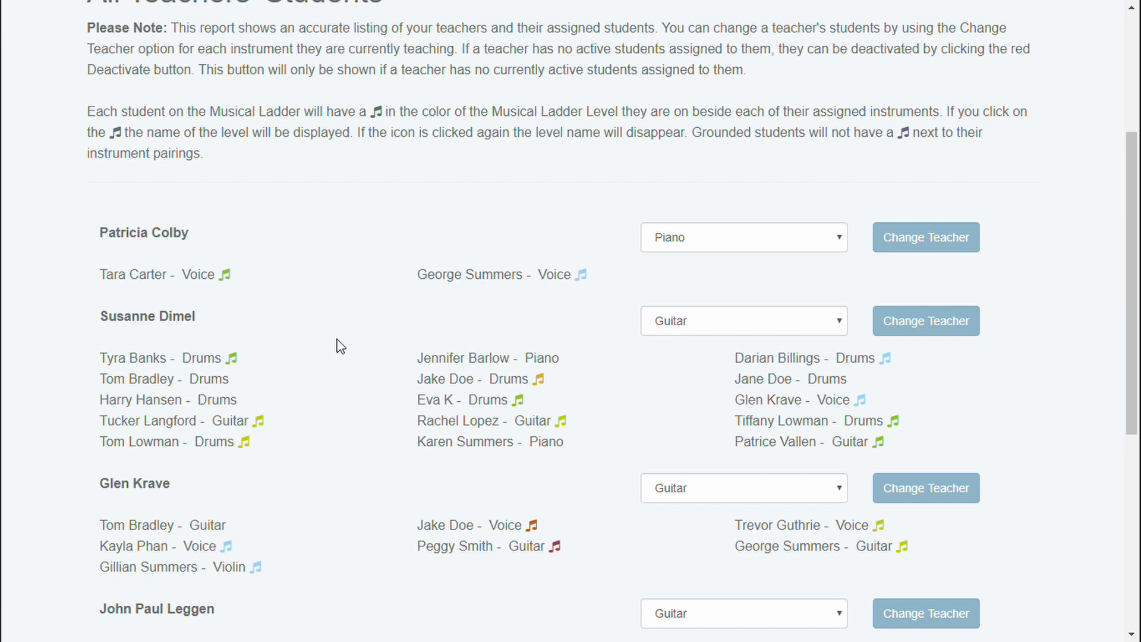
Step: Check the current ladder levels of the first teacher's two Voice students and the second teacher's middle-column Drums student with the orange note
{"action": "left_click", "coordinate": [226, 275]}
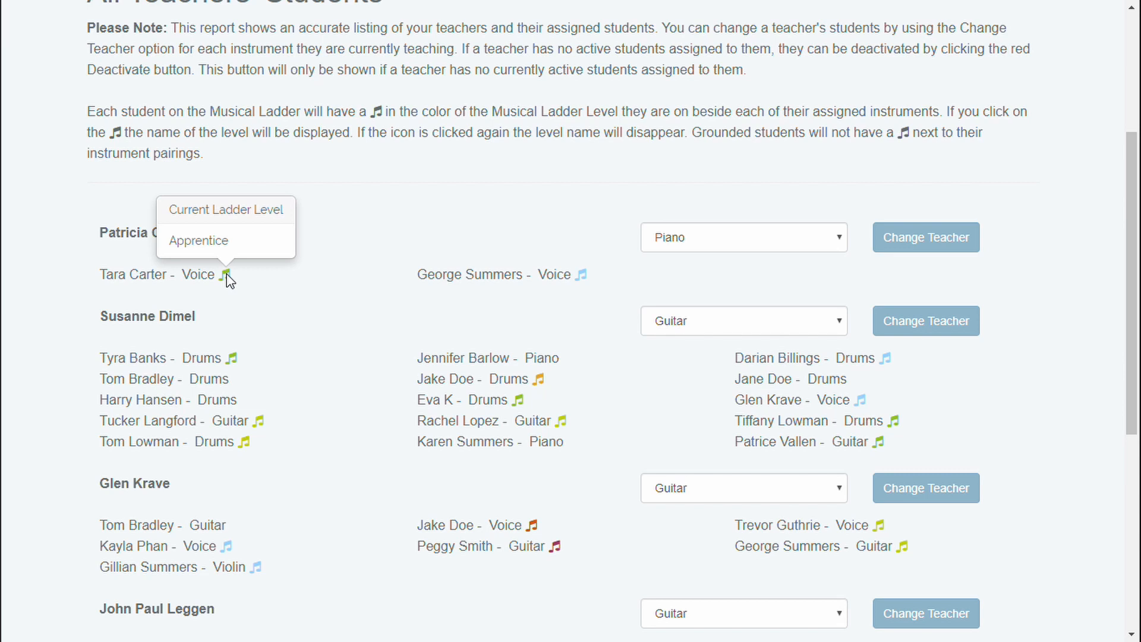
{"action": "left_click", "coordinate": [226, 275]}
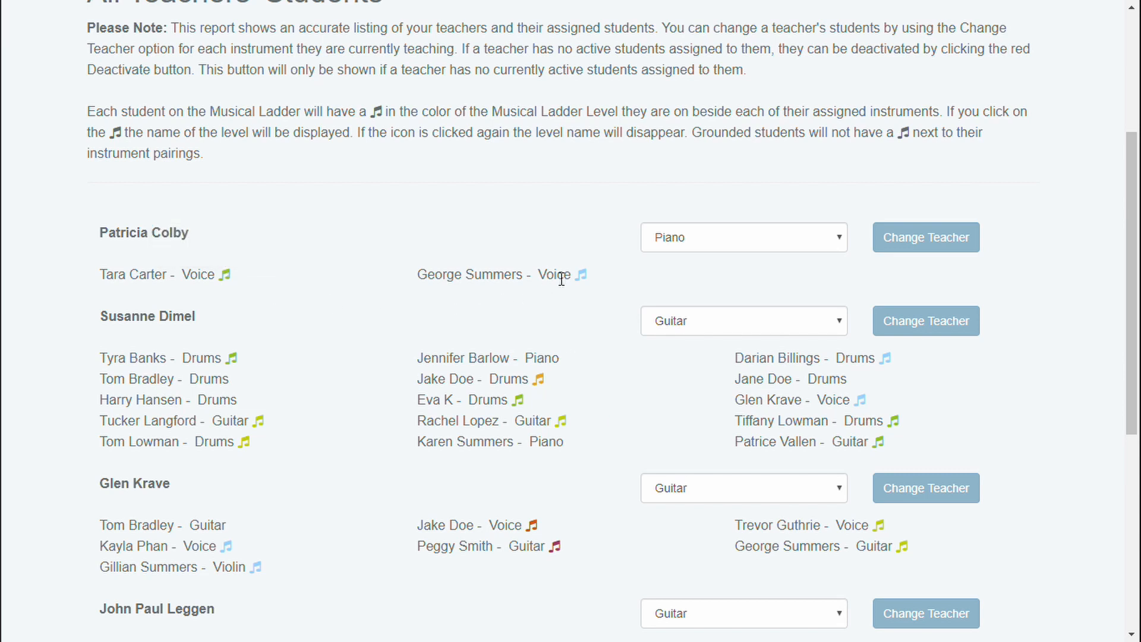
{"action": "left_click", "coordinate": [582, 274]}
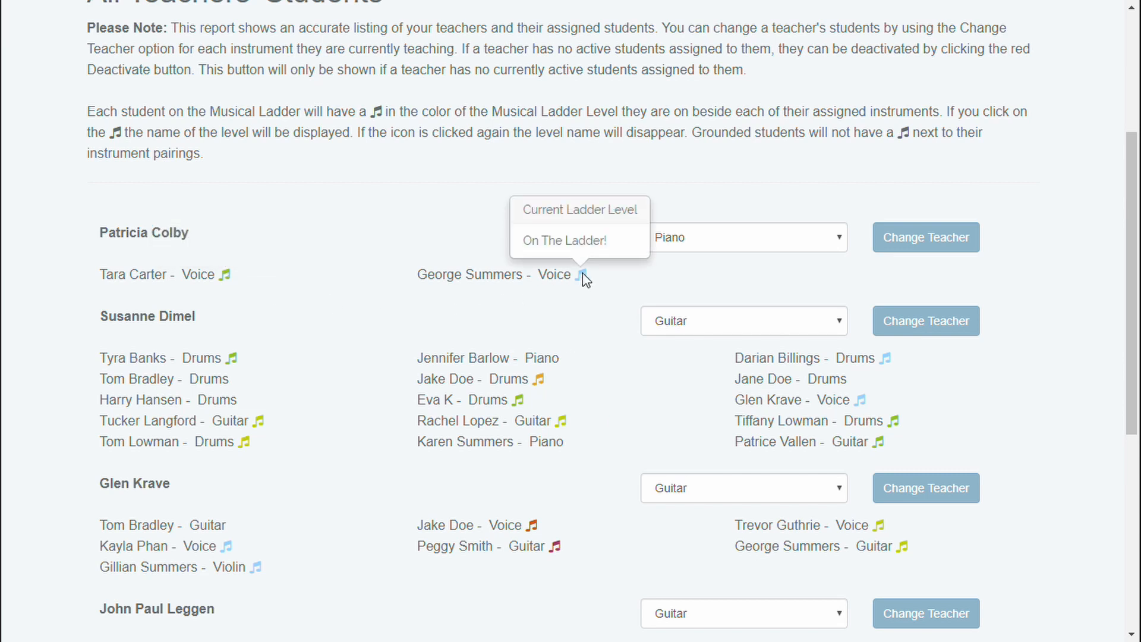
{"action": "left_click", "coordinate": [582, 274]}
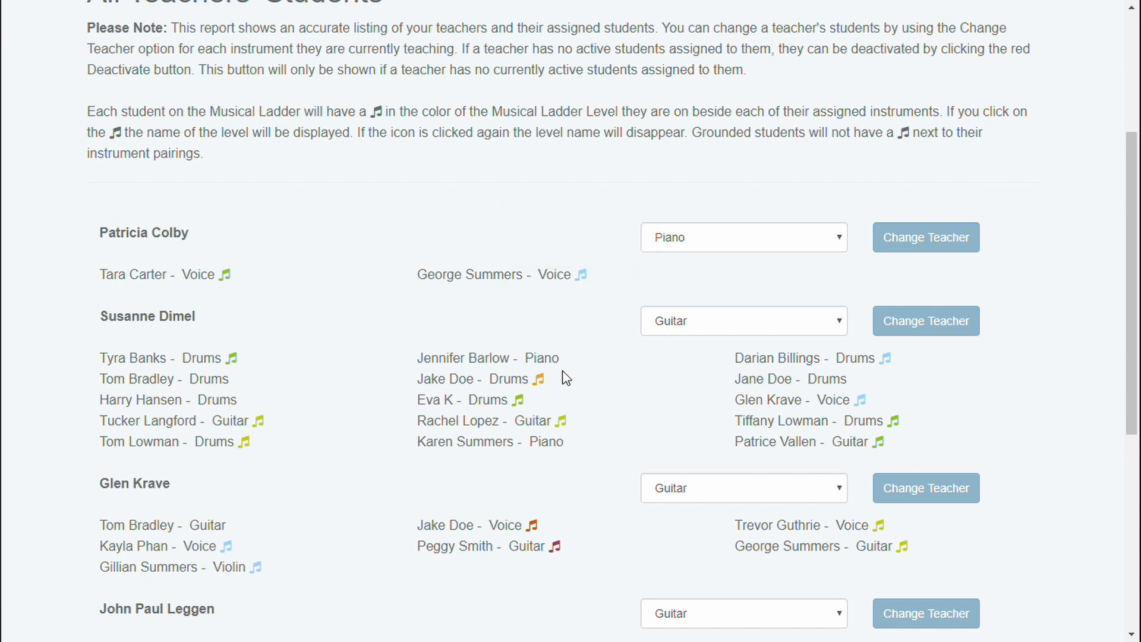
{"action": "left_click", "coordinate": [540, 379]}
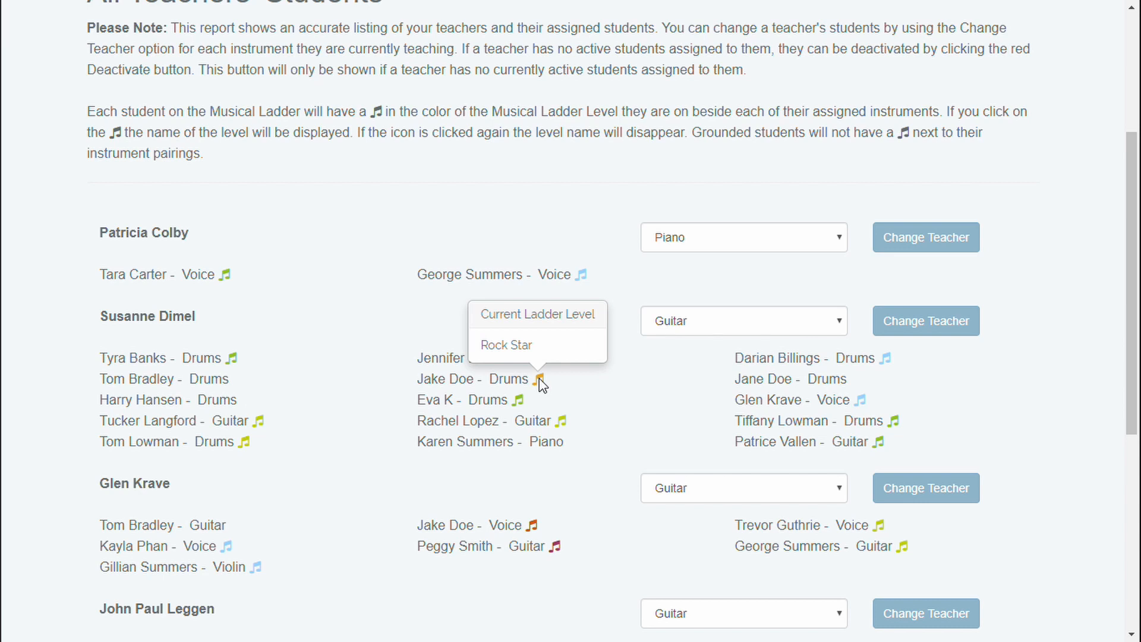
{"action": "left_click", "coordinate": [540, 380]}
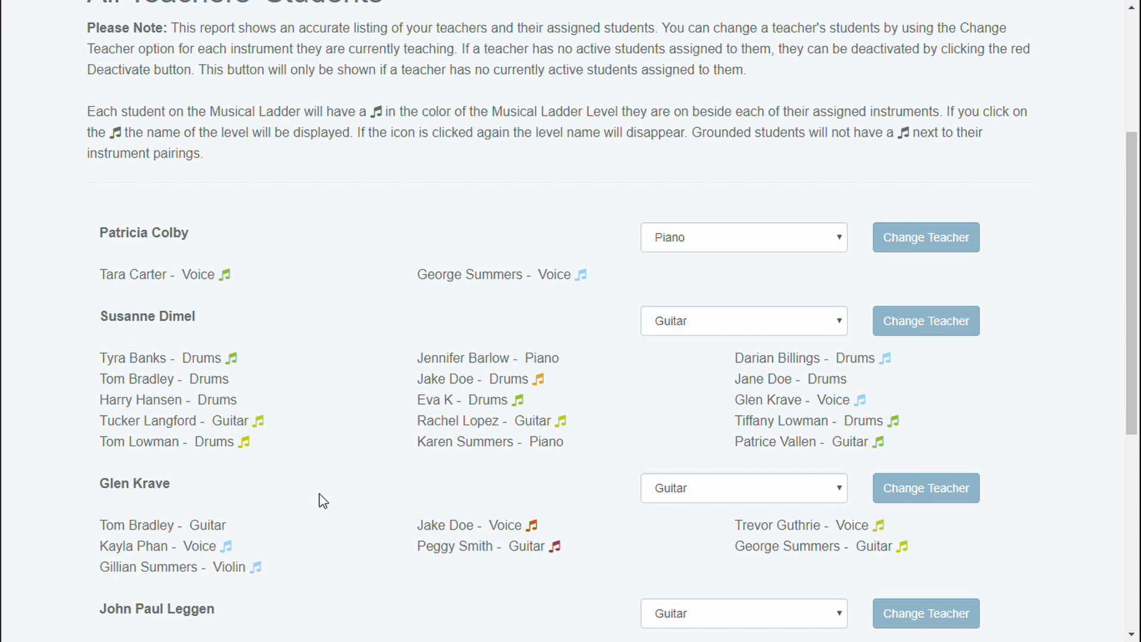
{"action": "scroll", "coordinate": [321, 502], "scroll_direction": "down", "scroll_amount": 3}
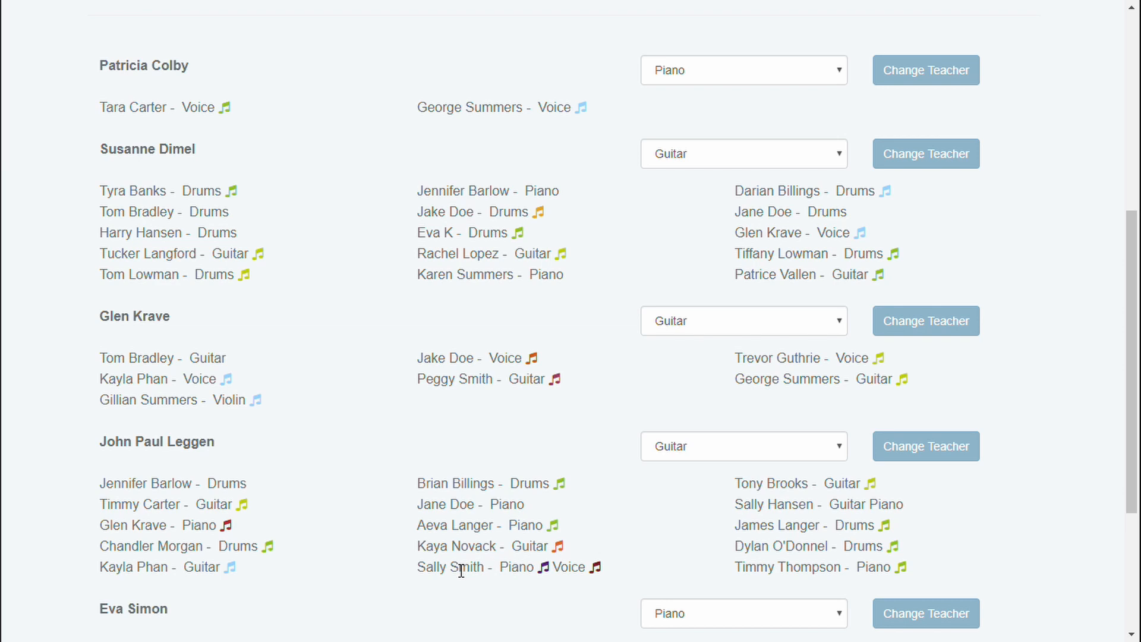
Step: Open the teacher change form for the first listed teacher's Voice students
{"action": "scroll", "coordinate": [599, 580], "scroll_direction": "up", "scroll_amount": 4}
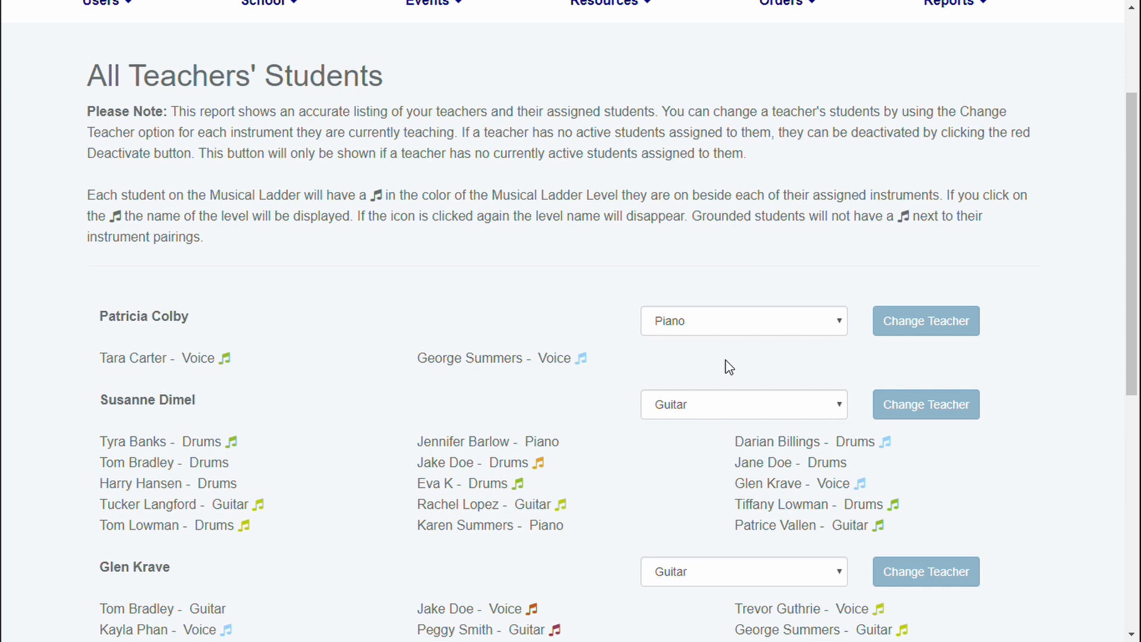
{"action": "left_click", "coordinate": [735, 324]}
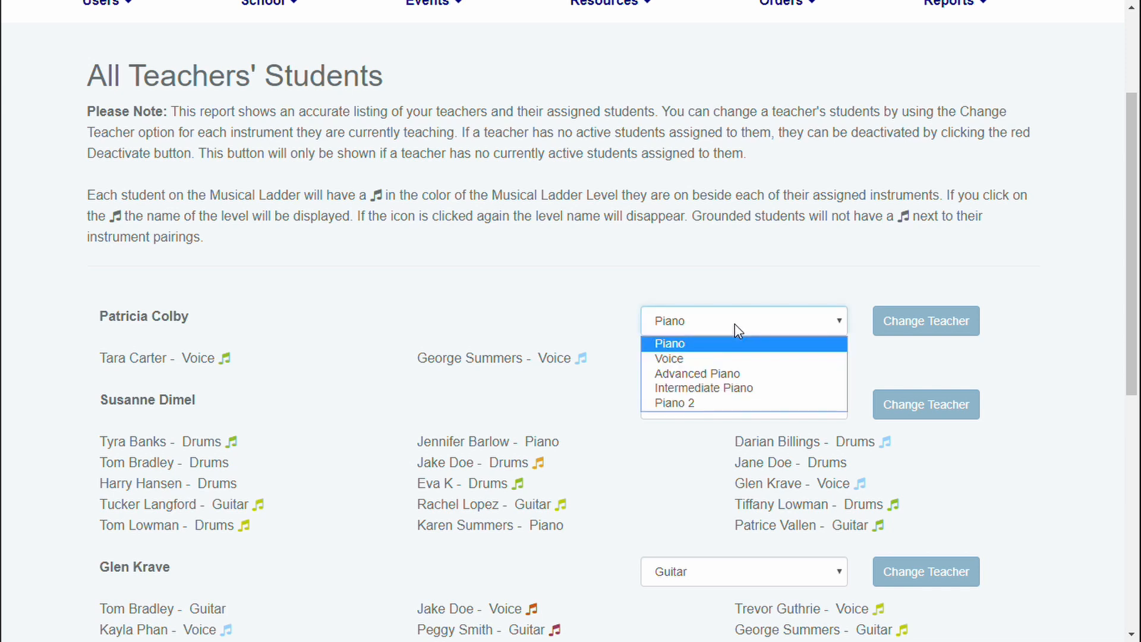
{"action": "left_click", "coordinate": [706, 360]}
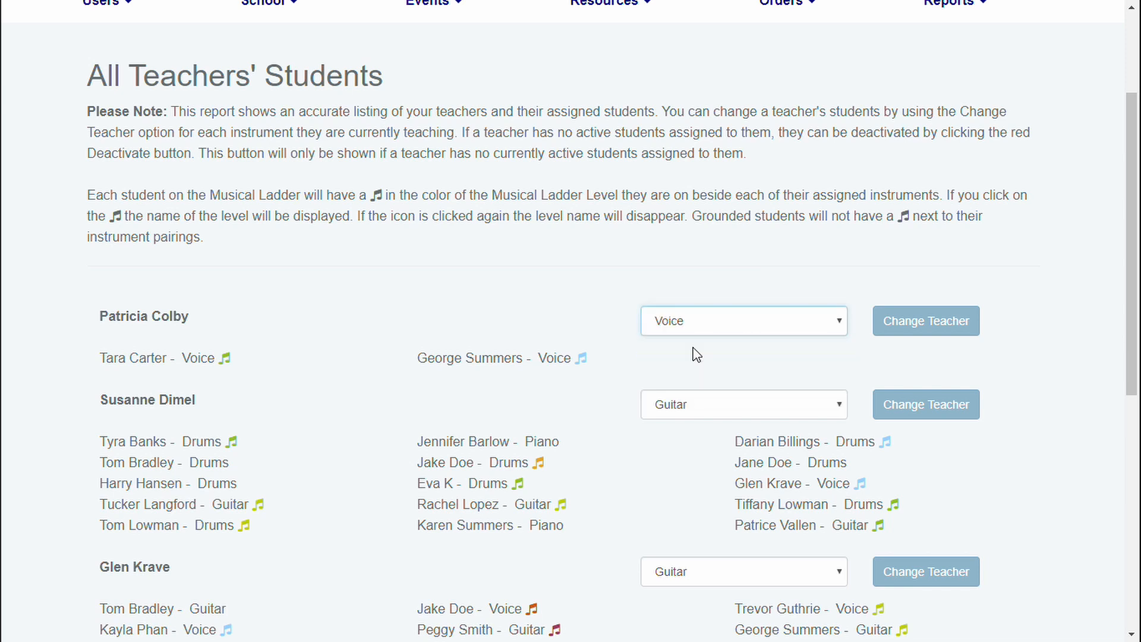
{"action": "left_click", "coordinate": [921, 342]}
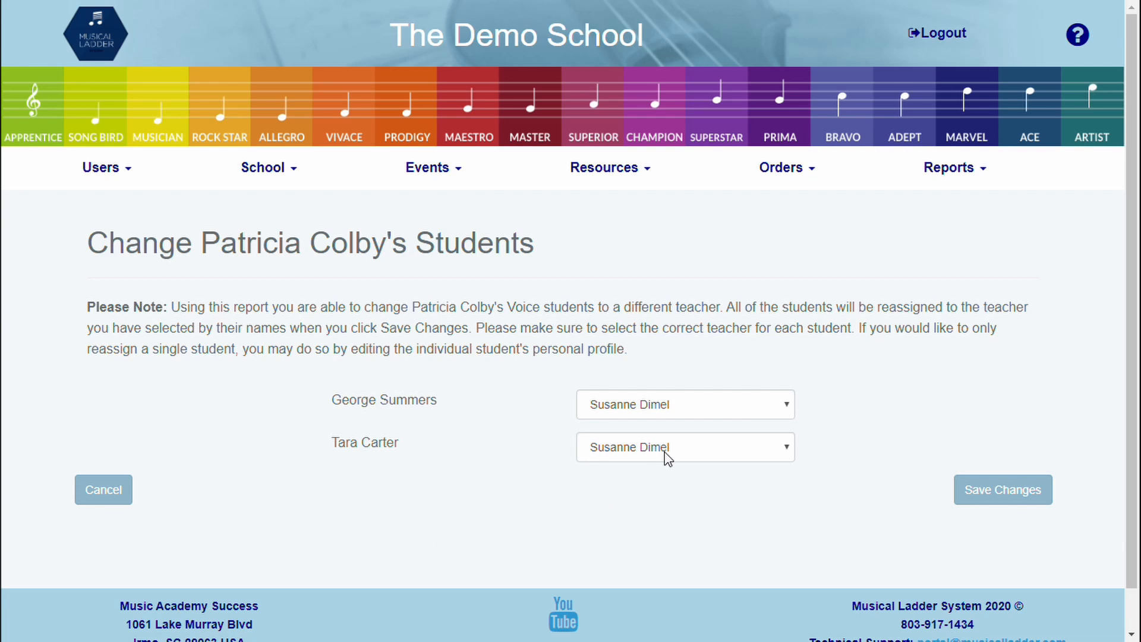
Step: Assign the first Voice student to the second available teacher and save the reassignment of both students
{"action": "left_click", "coordinate": [660, 407]}
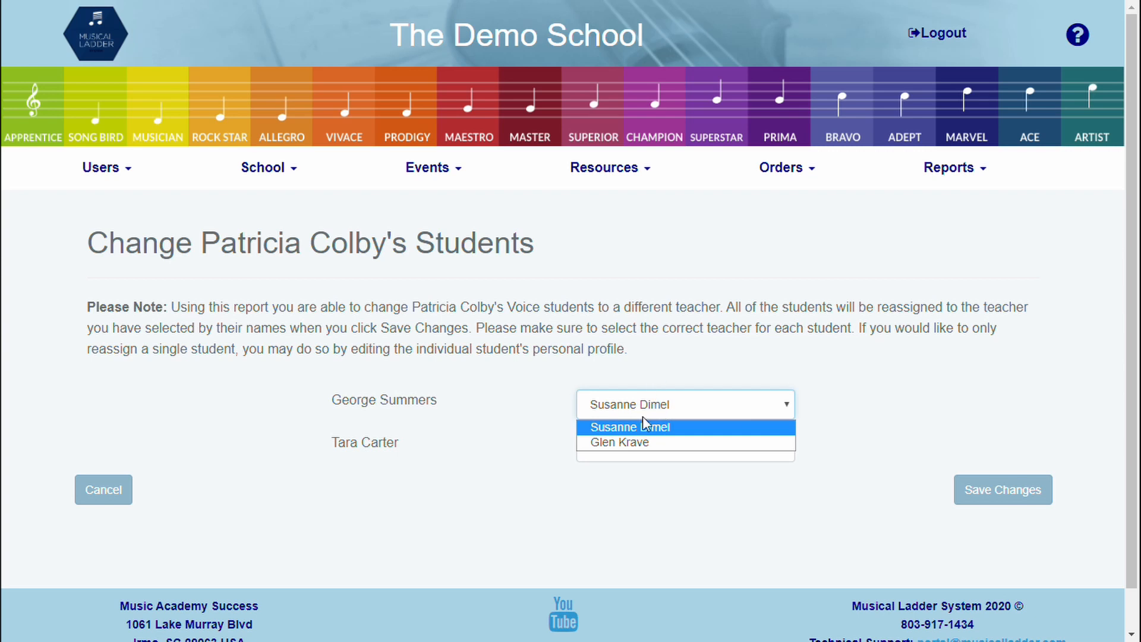
{"action": "left_click", "coordinate": [637, 445]}
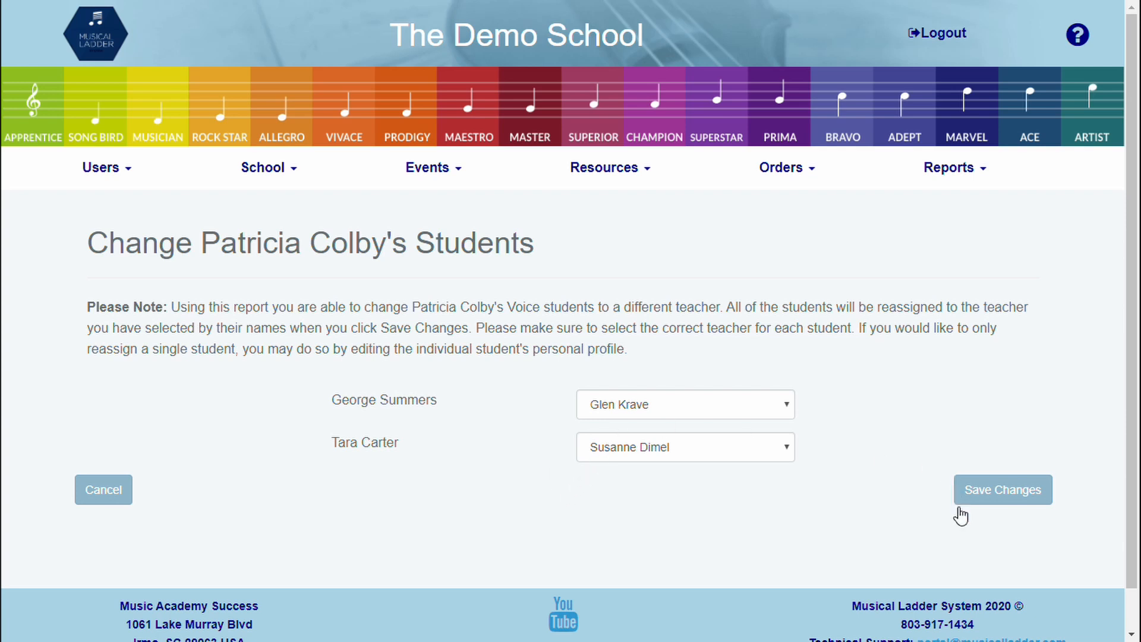
{"action": "left_click", "coordinate": [996, 490]}
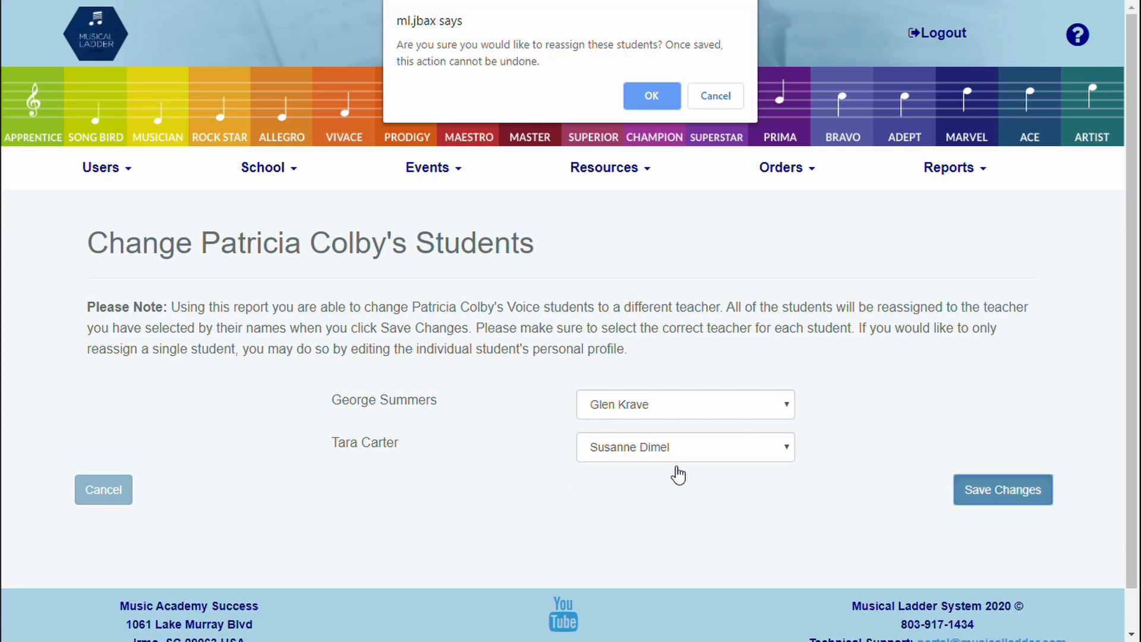
{"action": "left_click", "coordinate": [642, 98]}
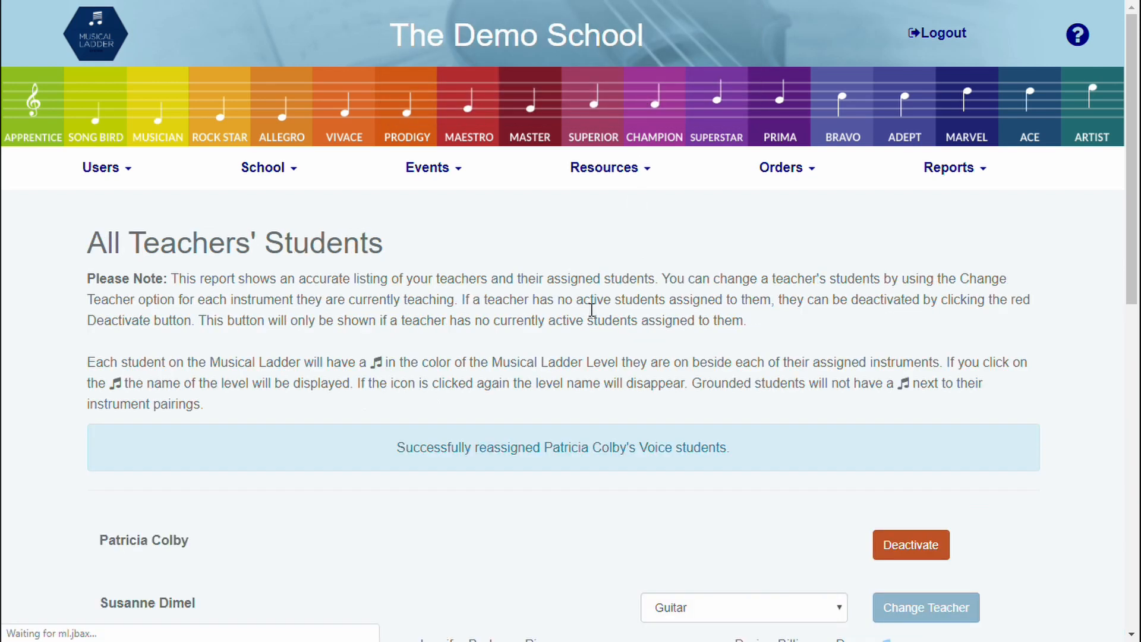
Step: Deactivate the first listed teacher, whose students have all been reassigned
{"action": "scroll", "coordinate": [553, 356], "scroll_direction": "down", "scroll_amount": 1}
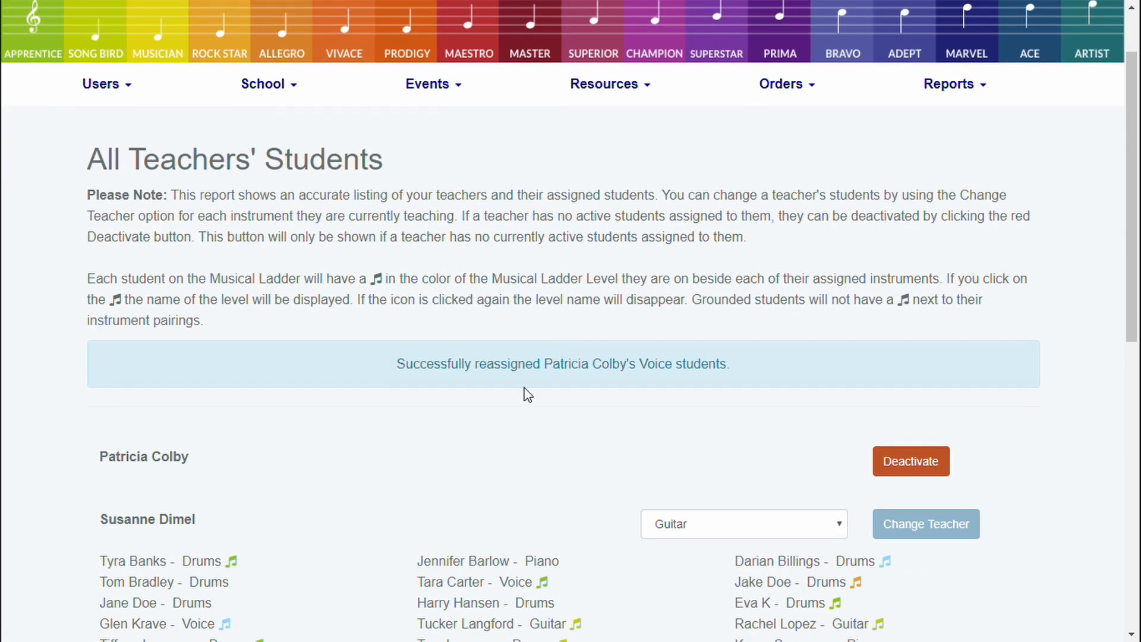
{"action": "scroll", "coordinate": [526, 394], "scroll_direction": "down", "scroll_amount": 3}
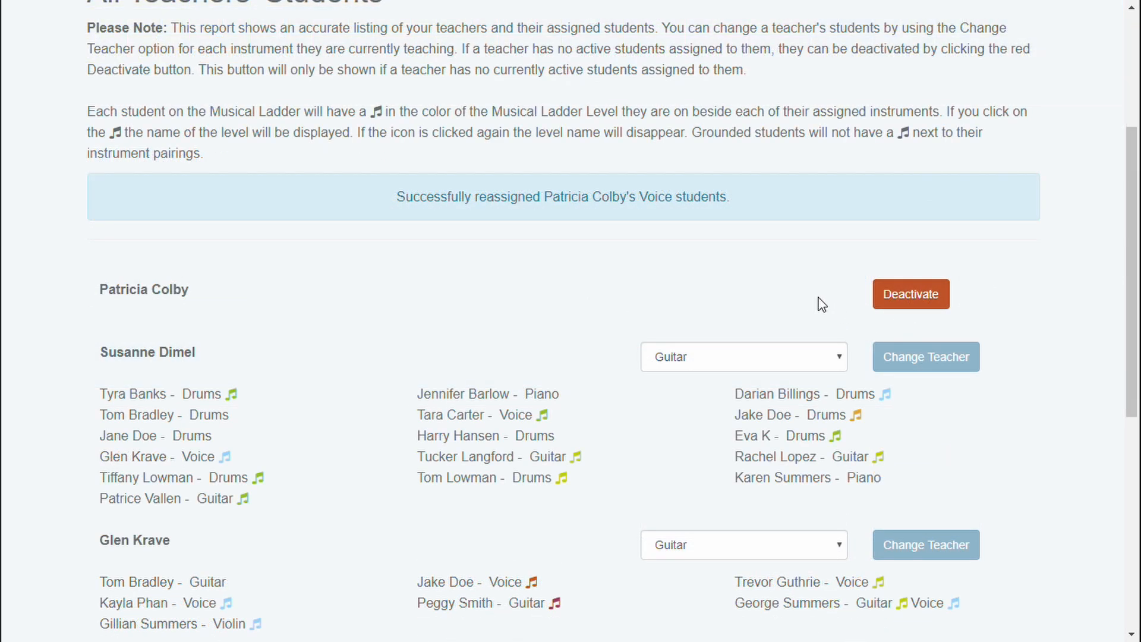
{"action": "left_click", "coordinate": [895, 308]}
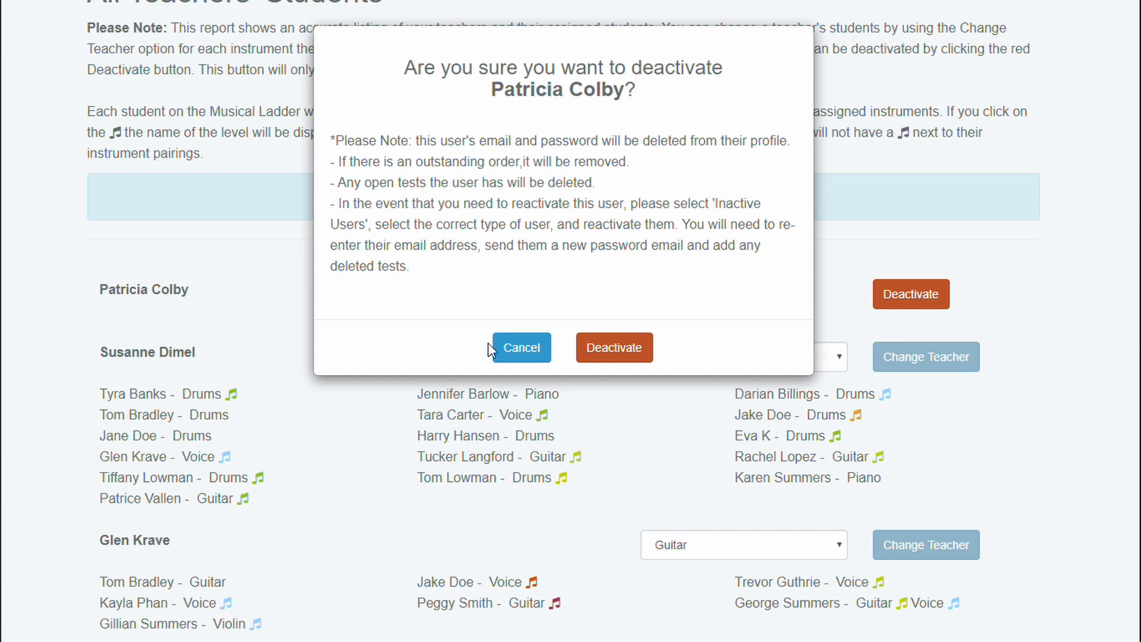
{"action": "left_click", "coordinate": [605, 355]}
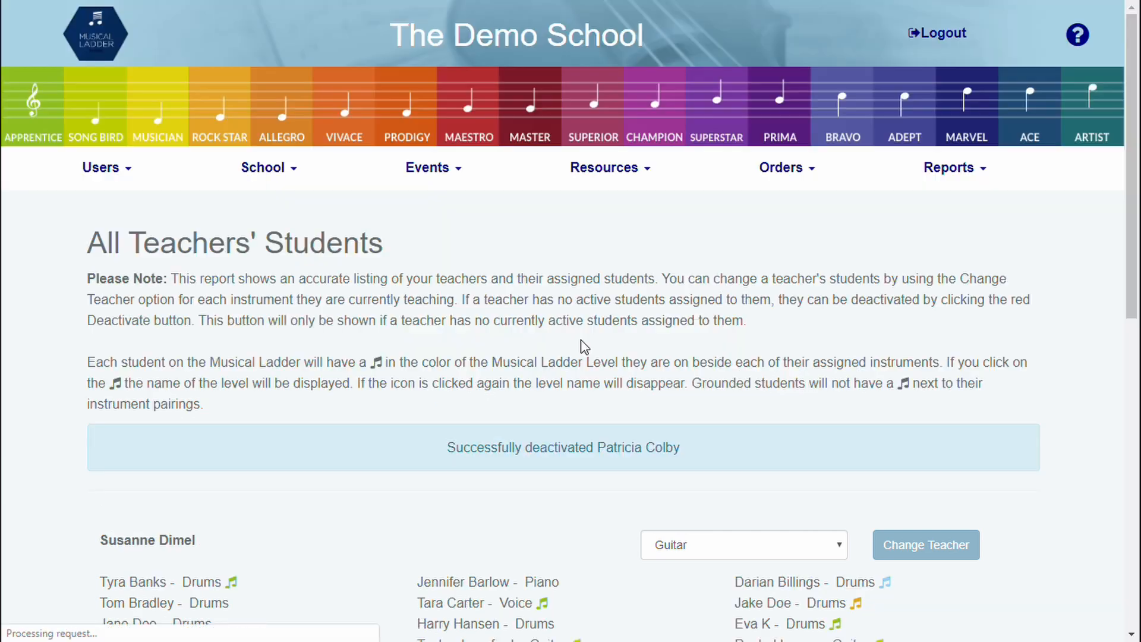
Step: Open the teacher change form for the Guitar students of the second teacher in the report
{"action": "scroll", "coordinate": [558, 350], "scroll_direction": "down", "scroll_amount": 3}
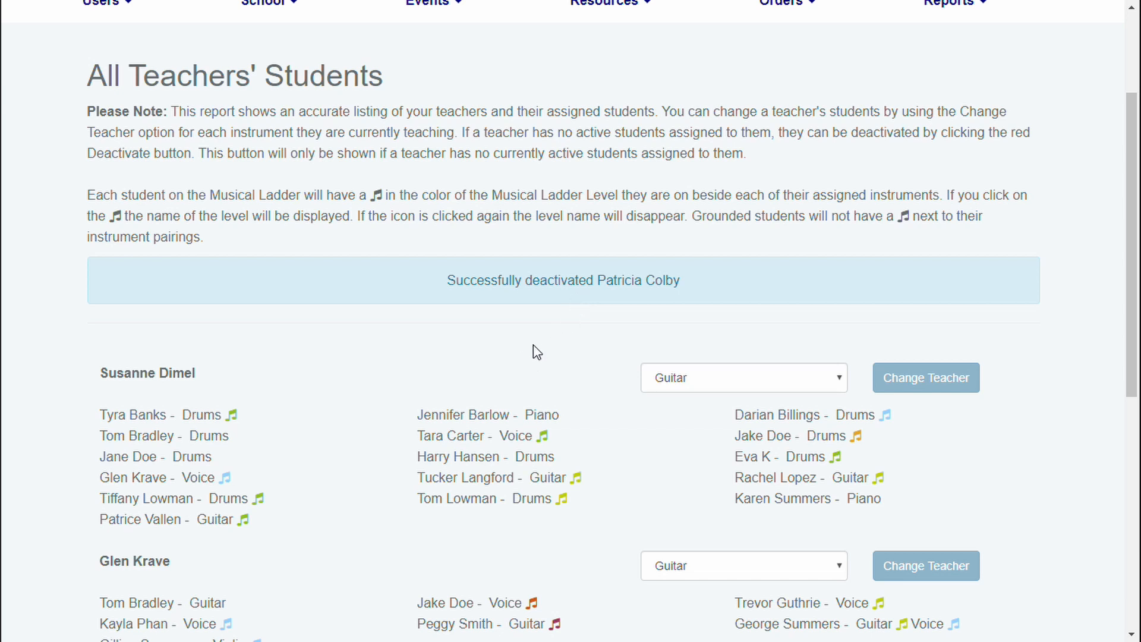
{"action": "scroll", "coordinate": [543, 353], "scroll_direction": "down", "scroll_amount": 3}
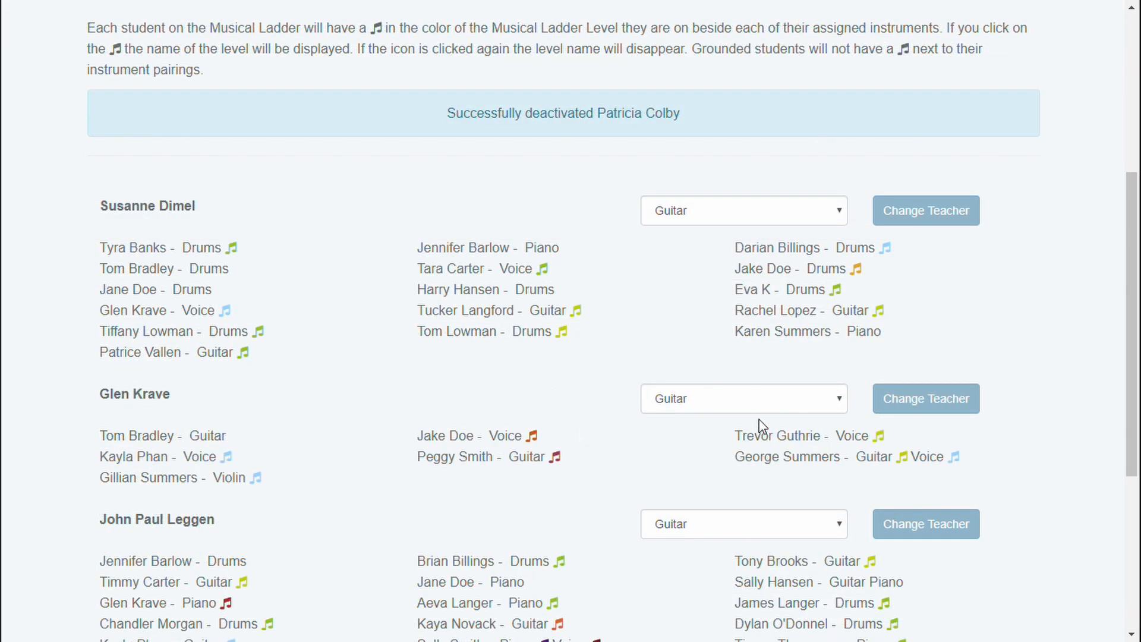
{"action": "scroll", "coordinate": [651, 432], "scroll_direction": "down", "scroll_amount": 2}
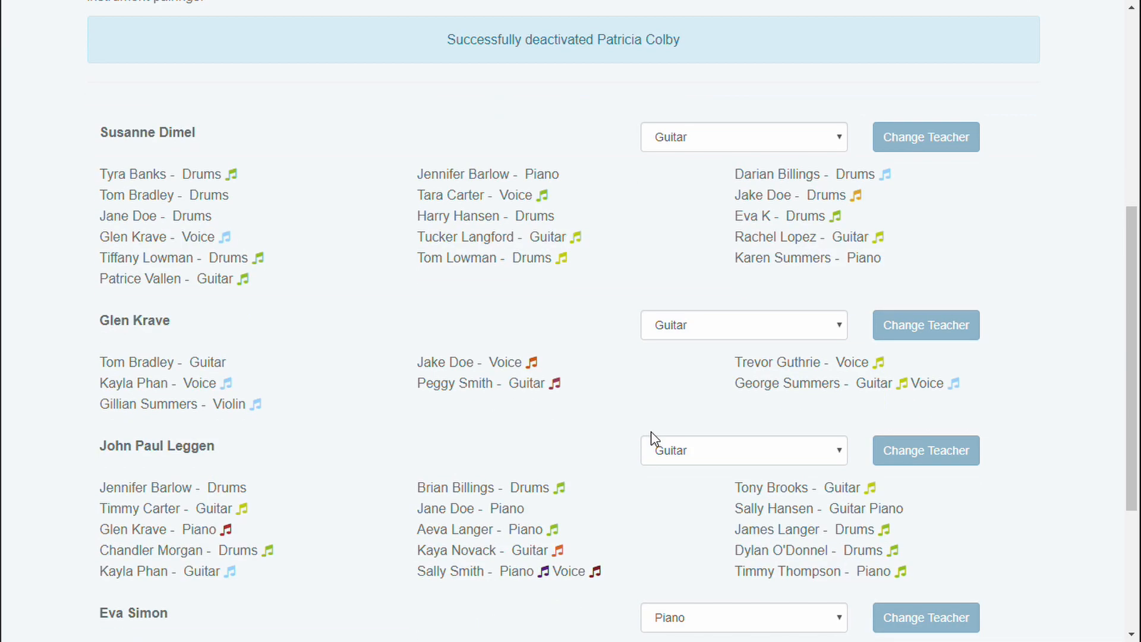
{"action": "scroll", "coordinate": [416, 348], "scroll_direction": "up", "scroll_amount": 2}
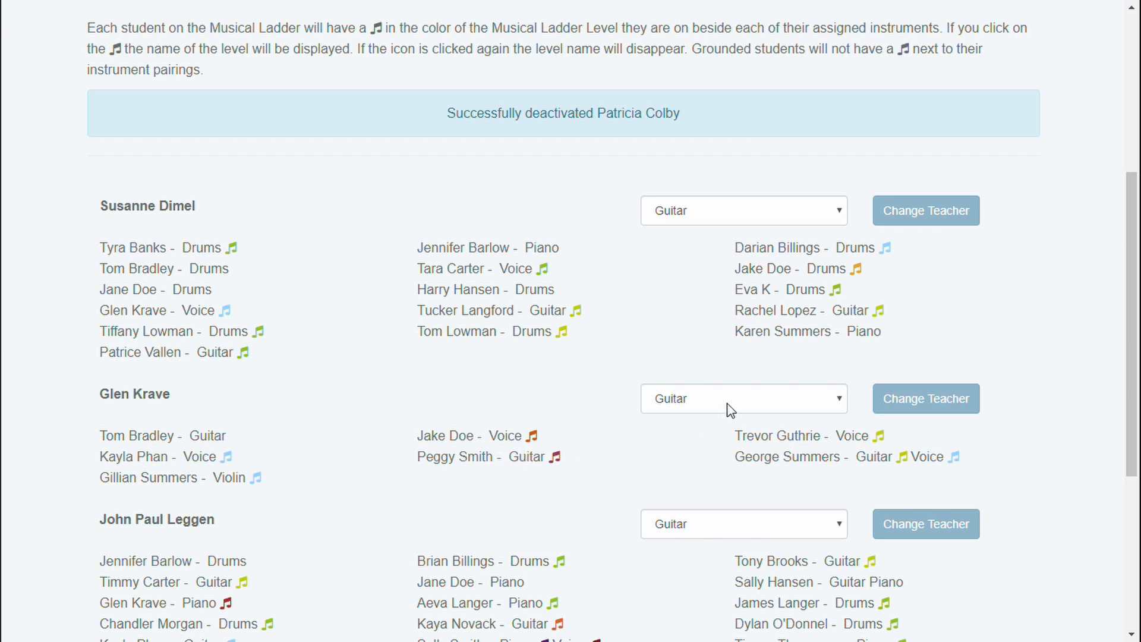
{"action": "left_click", "coordinate": [922, 403]}
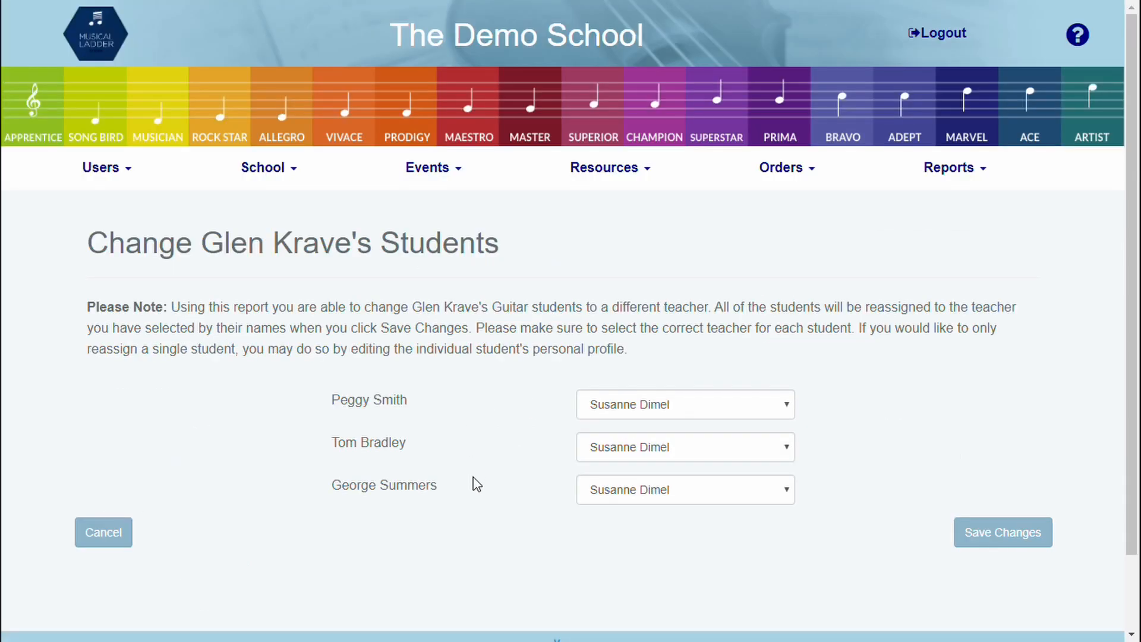
Step: Assign the first Guitar student to the second available teacher, save the reassignment of all three students, and review the updated teacher listing
{"action": "left_click", "coordinate": [654, 408]}
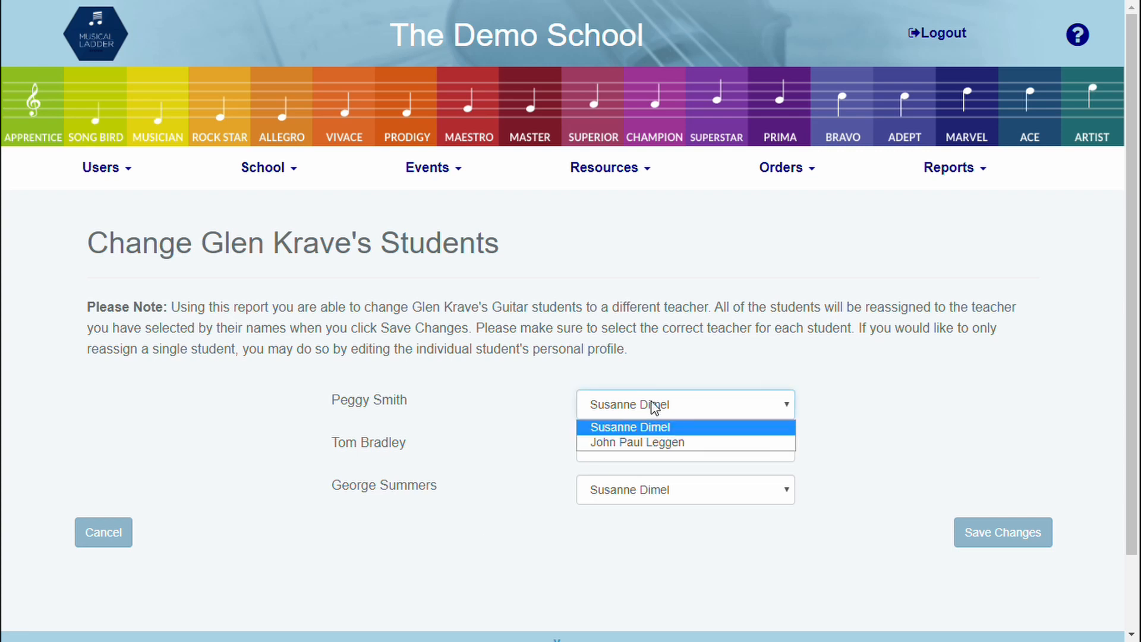
{"action": "left_click", "coordinate": [641, 441]}
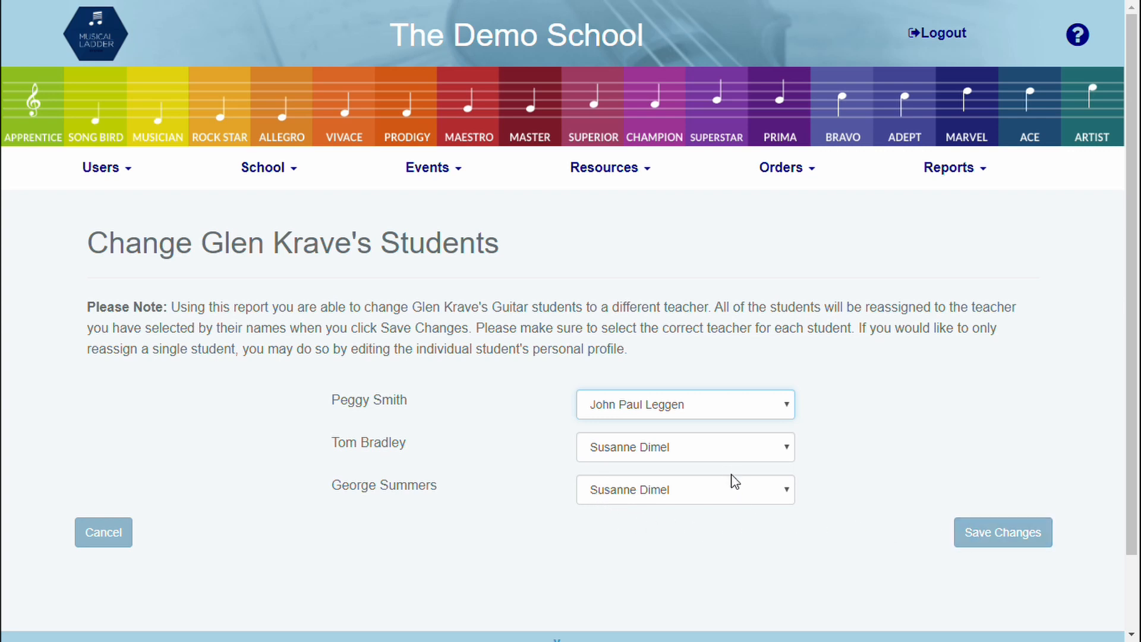
{"action": "left_click", "coordinate": [776, 547]}
{"action": "left_click", "coordinate": [984, 541]}
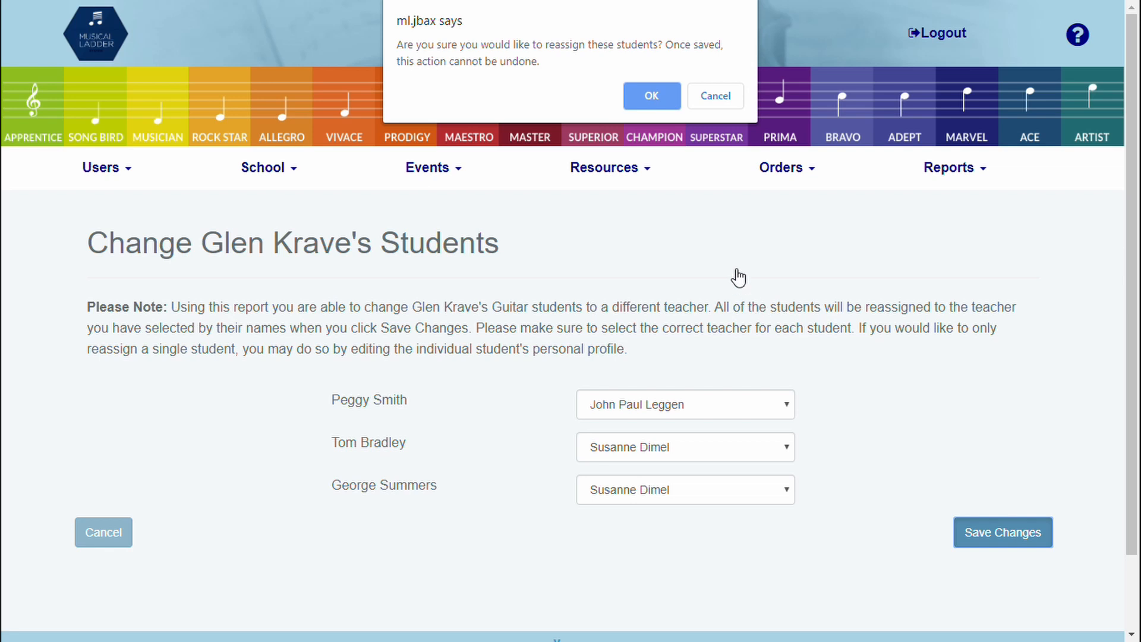
{"action": "left_click", "coordinate": [653, 97]}
{"action": "scroll", "coordinate": [618, 420], "scroll_direction": "down", "scroll_amount": 4}
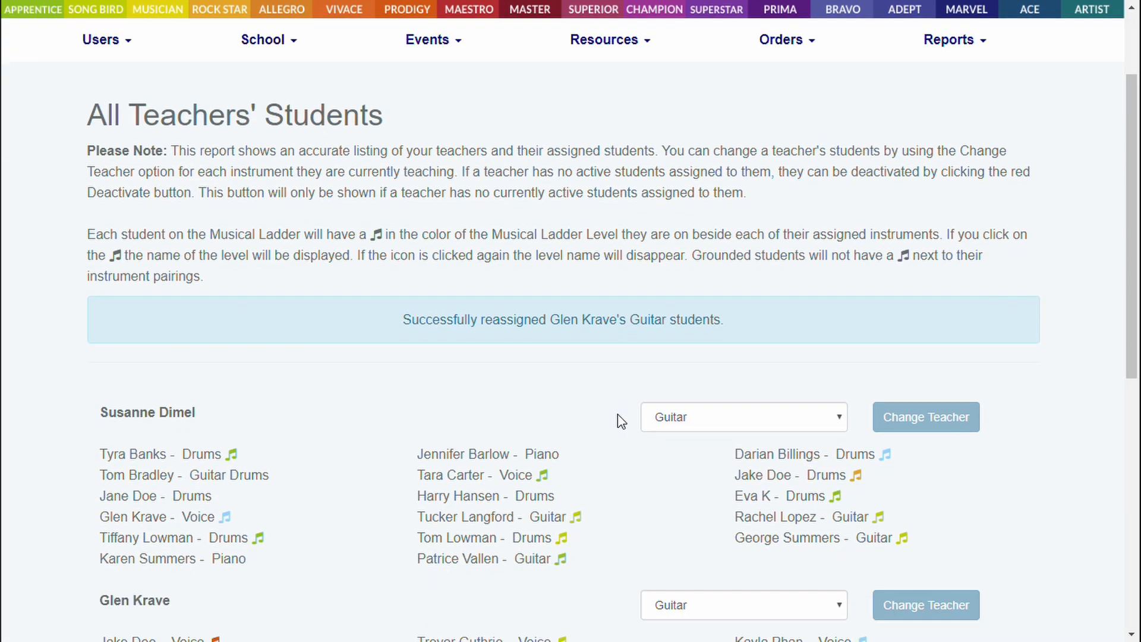
{"action": "scroll", "coordinate": [514, 423], "scroll_direction": "down", "scroll_amount": 1}
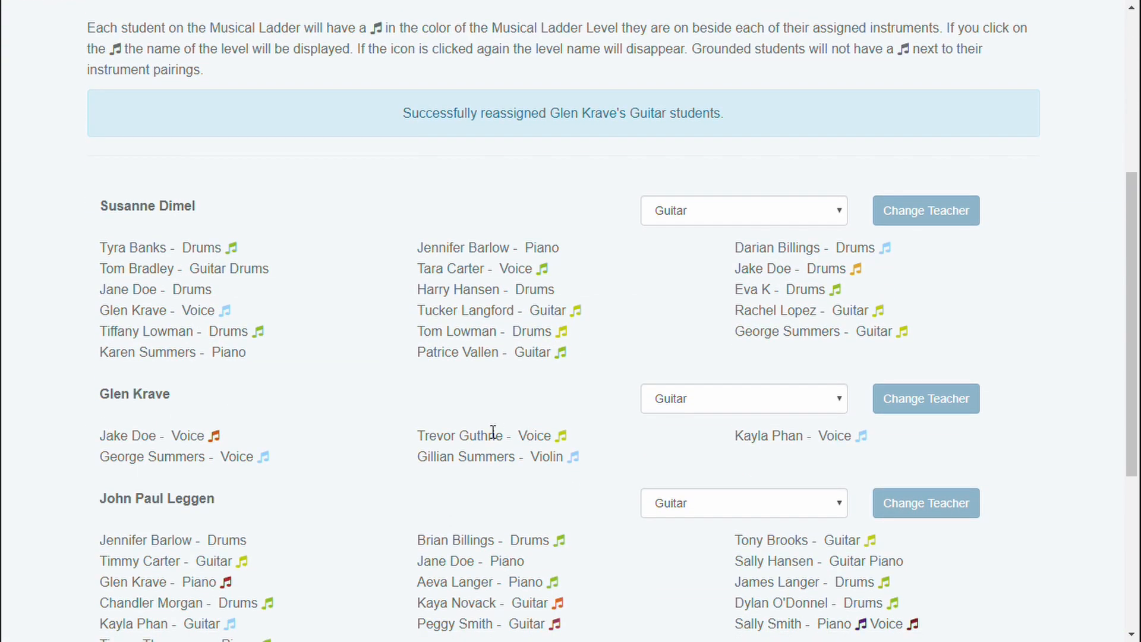